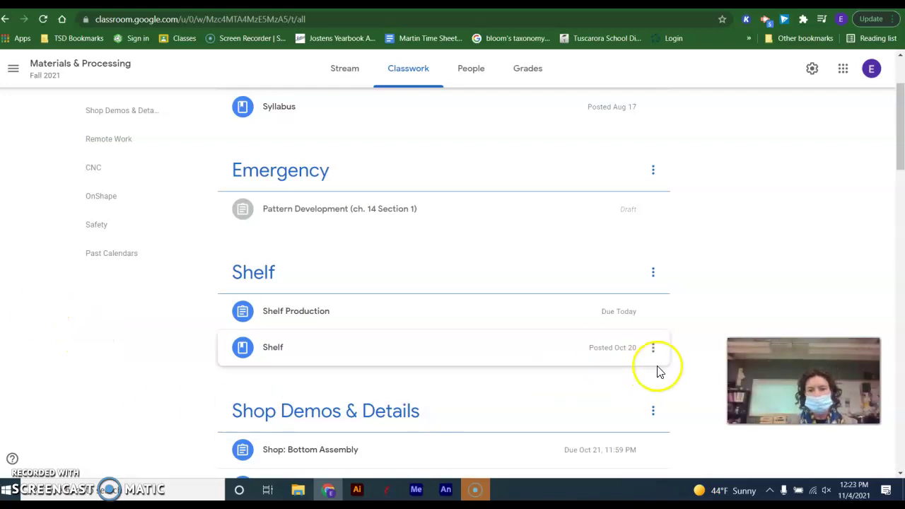
- Expand the Shelf Production assignment and open its 'Shelf production: Teacher' slide deck
left_click(323, 318)
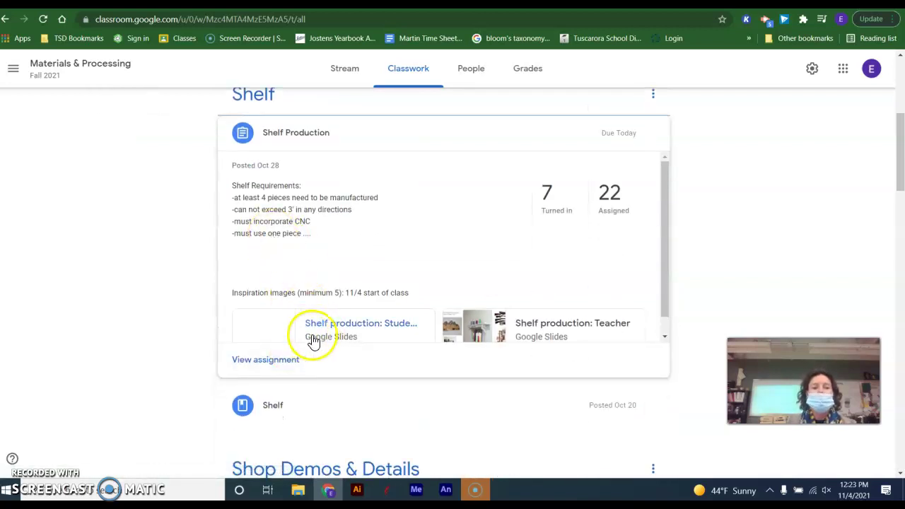
left_click(483, 330)
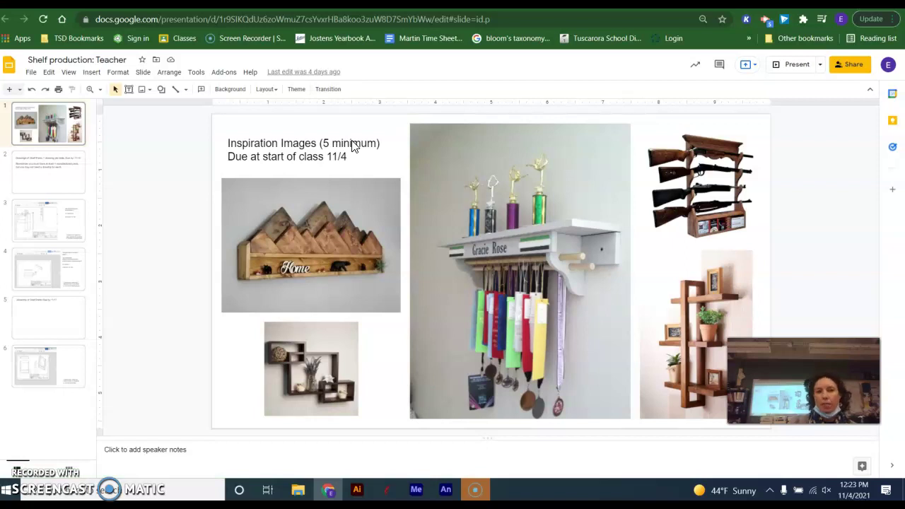
- Check the assignment's options menu in Classroom without choosing, then return to the teacher deck
left_click(722, 49)
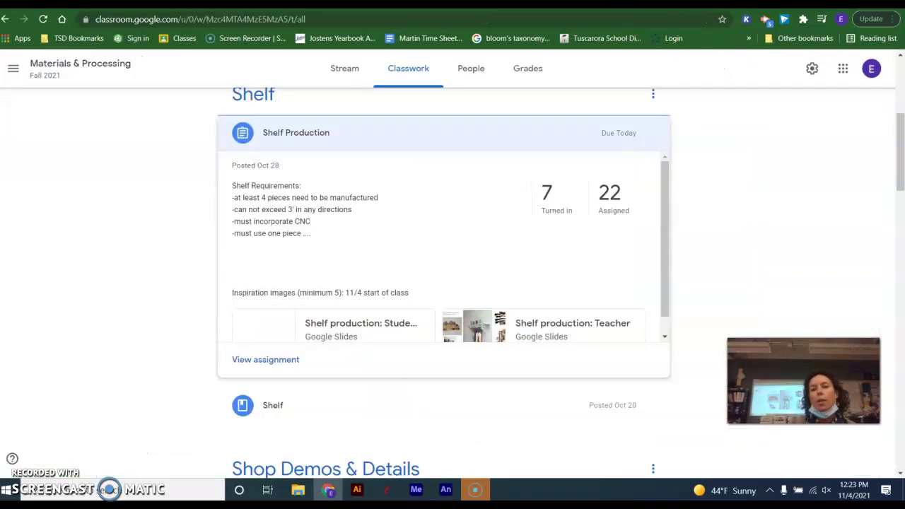
left_click(654, 136)
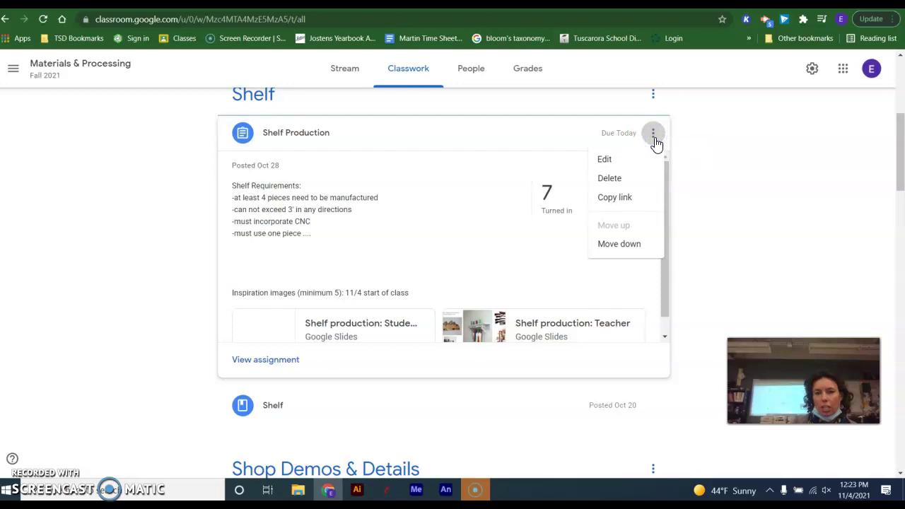
left_click(614, 229)
left_click(606, 56)
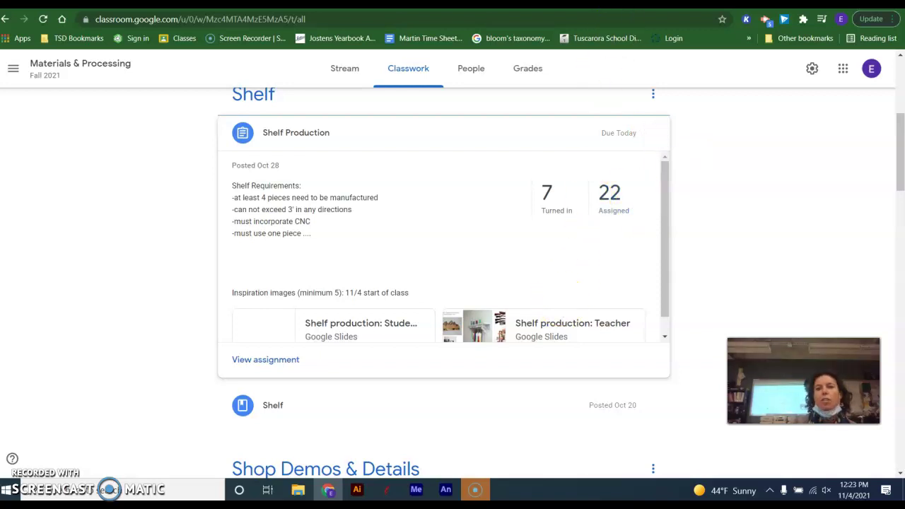
left_click(617, 57)
- Step through the Drawings of Shelf Parts, side bracket and shelf board (3) 1X6X21" slides
left_click(60, 180)
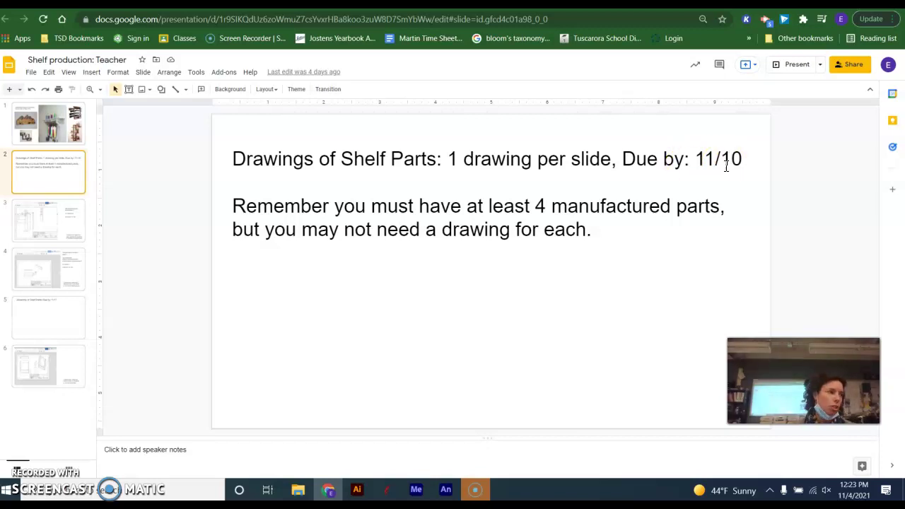
left_click(32, 229)
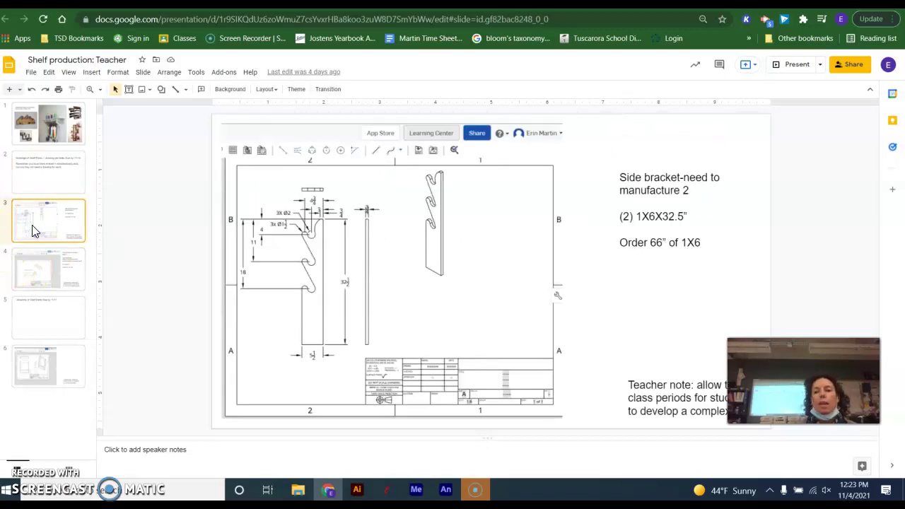
left_click(37, 259)
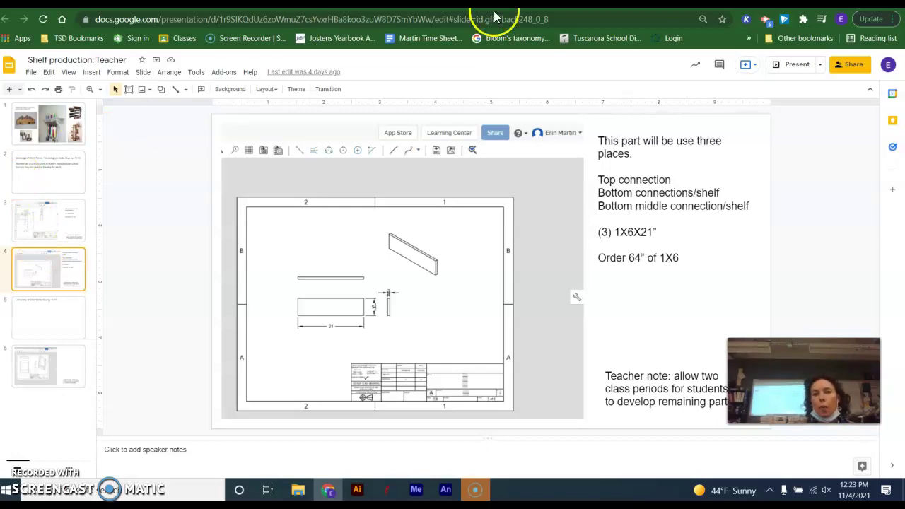
- Back in Classroom, choose Edit from the Shelf Production assignment's menu
key("ctrl+Tab")
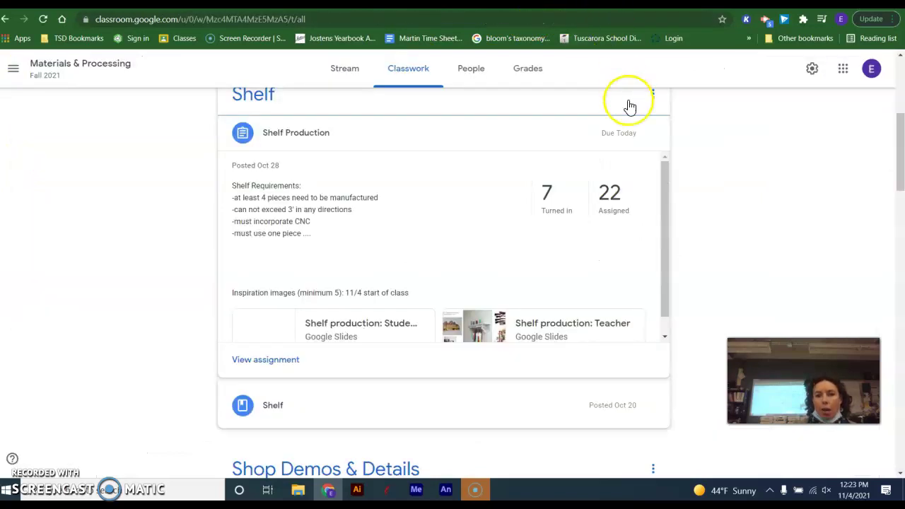
left_click(659, 133)
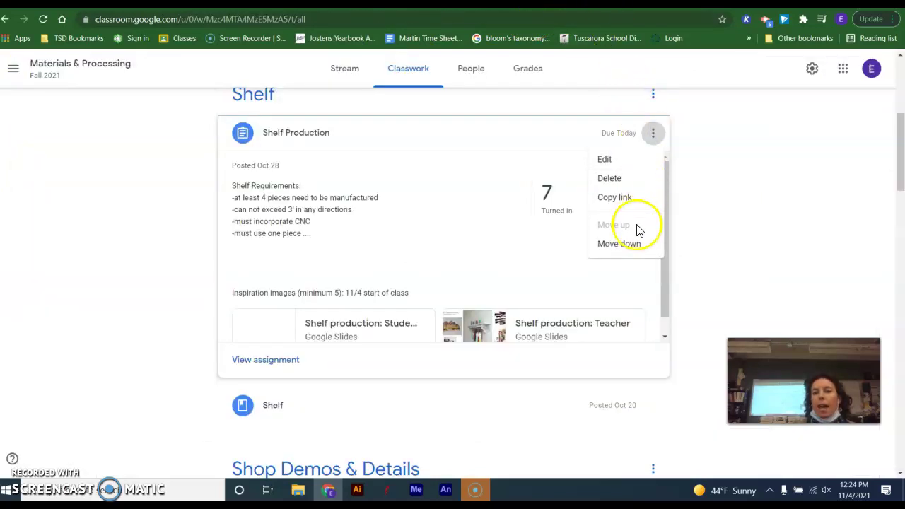
left_click(623, 161)
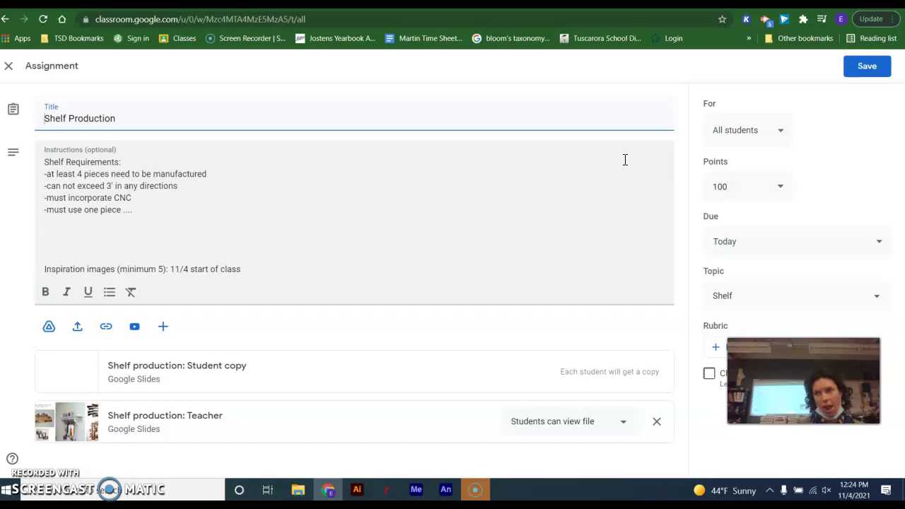
- Add the lines '1X4 3/4X3 1/2' and '1X6 3/4X5 1/2' below the shelf requirements
left_click(175, 221)
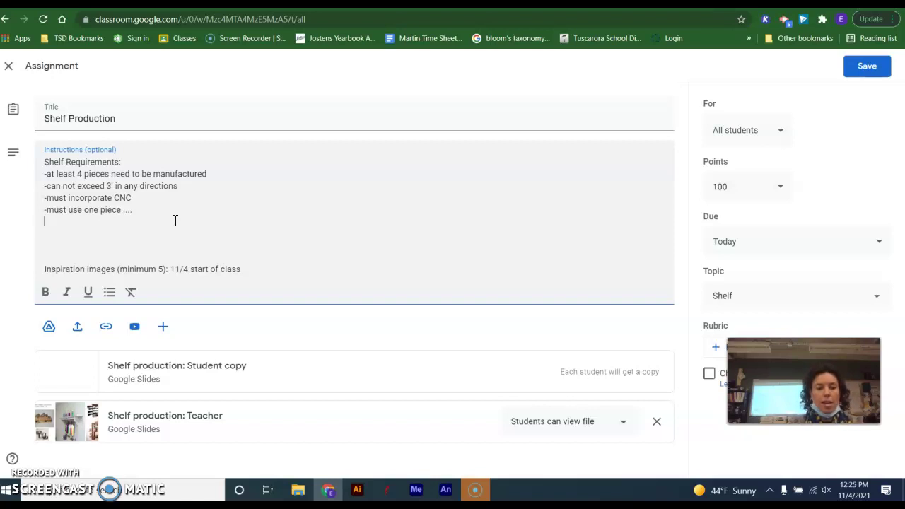
type("1X4  3-4")
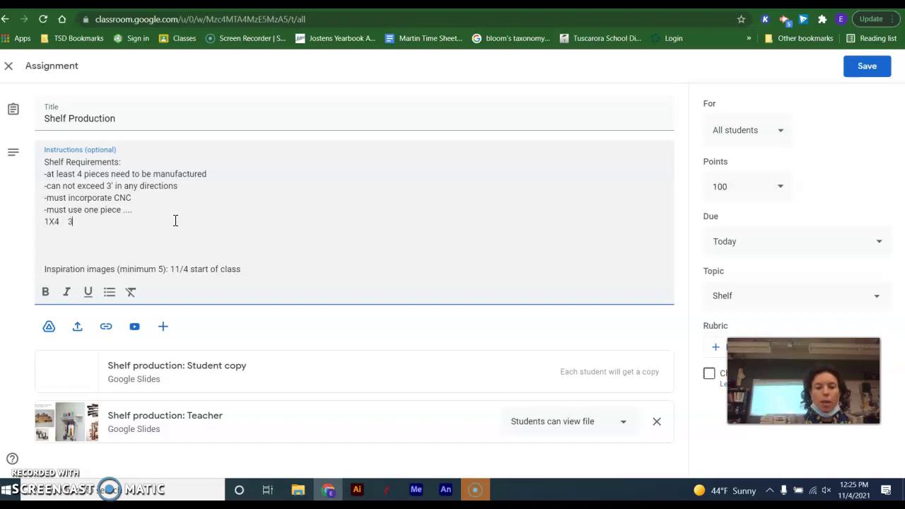
key("BackSpace")
key("BackSpace")
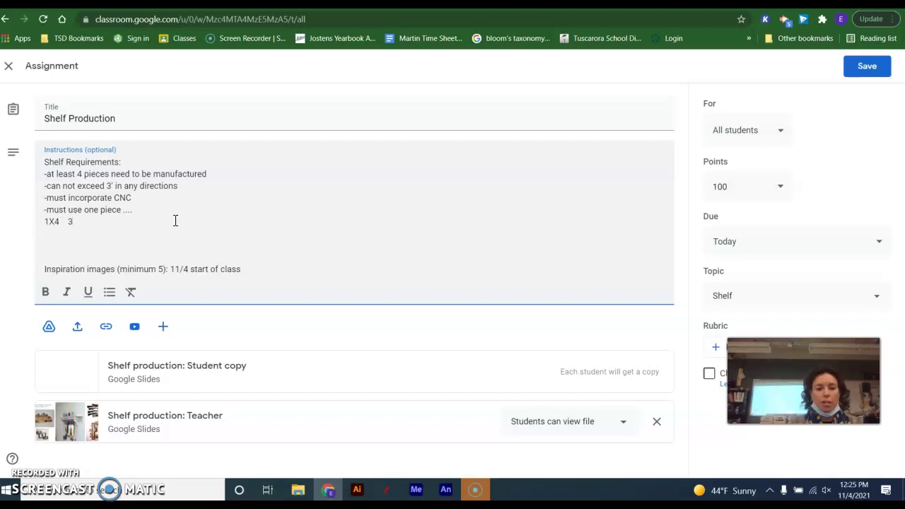
type("/4")
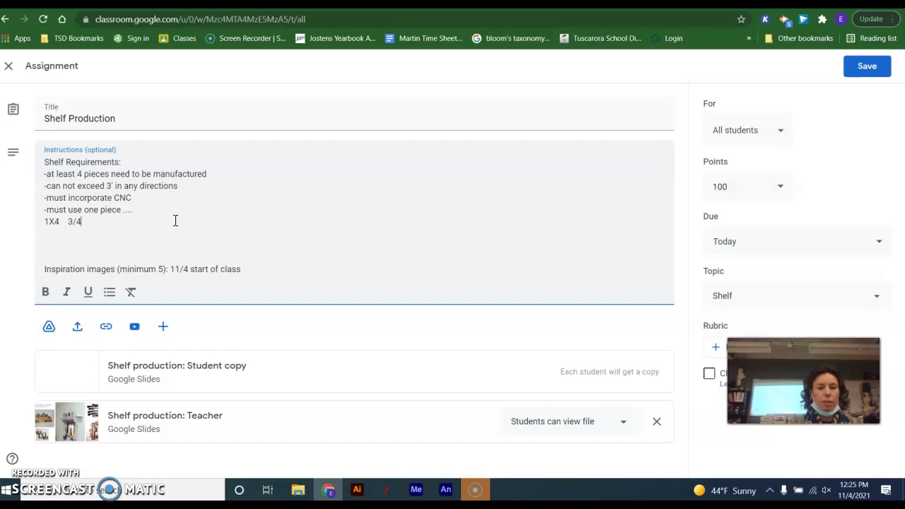
type("X")
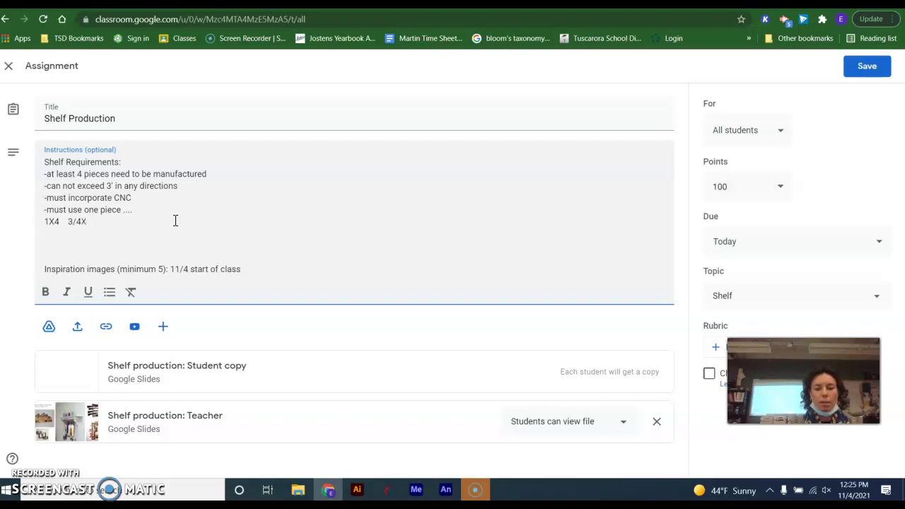
type("3 1/2")
key("Return")
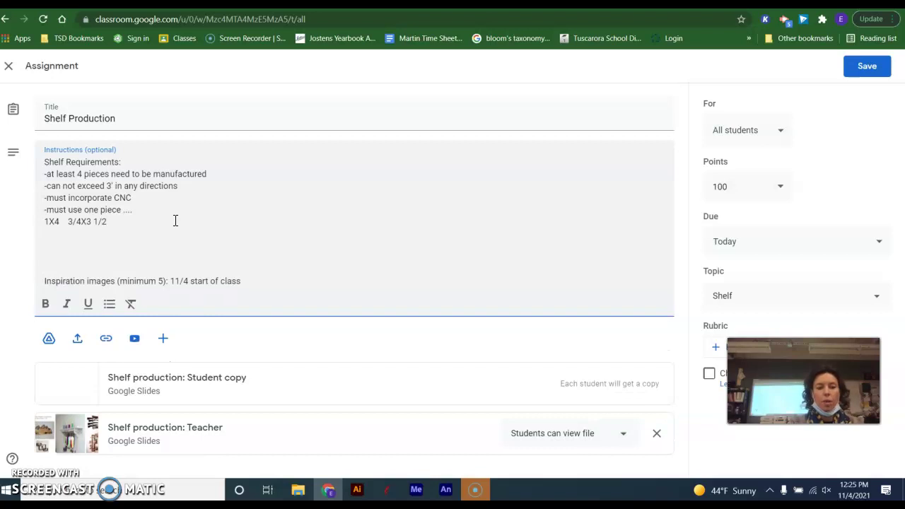
type("1X6   3/4")
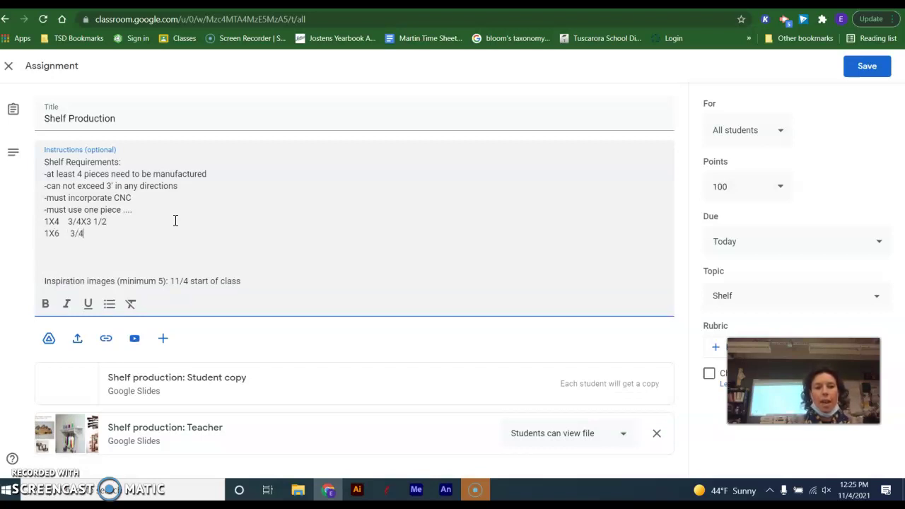
type("X")
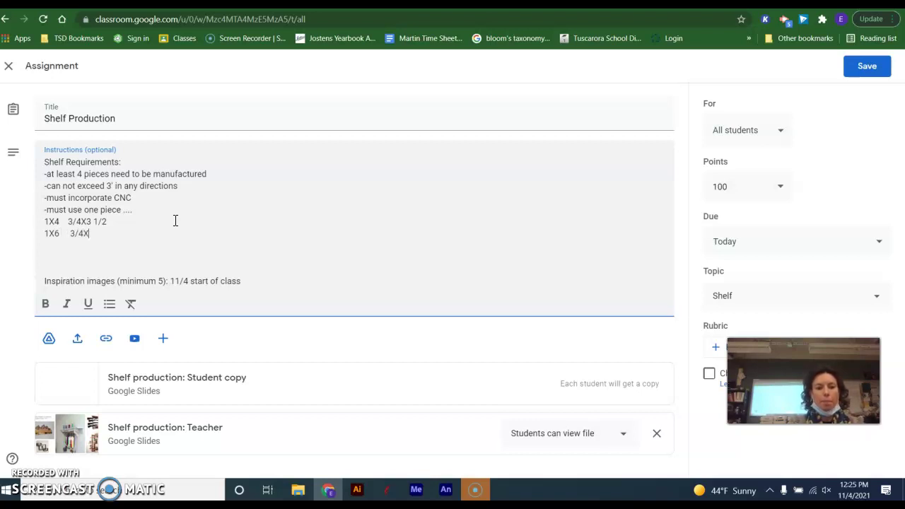
type("5 1/2")
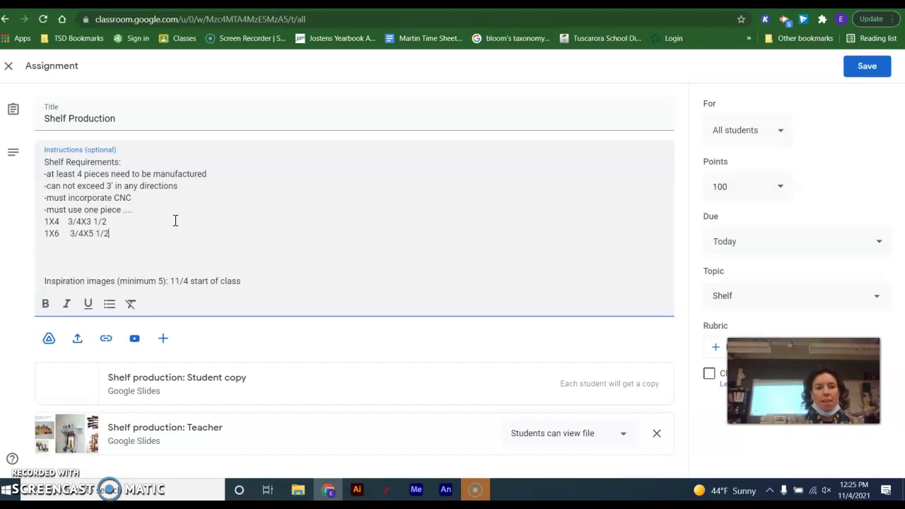
key("Return")
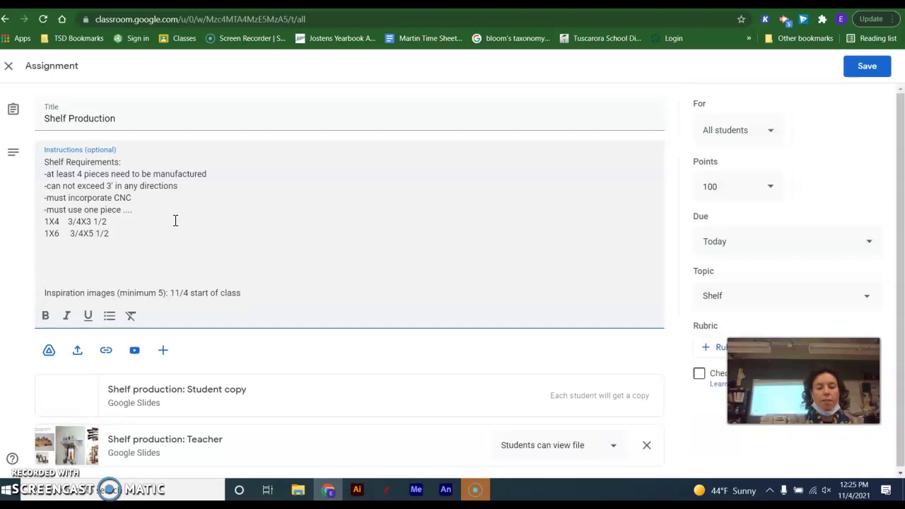
- Add '1X8 3/4X 7 1/4', '1X10 3/4X 9 1/4' and '1X12 3/4X 11 1/4' lines, fixing 1X6 spacing
type("1X8")
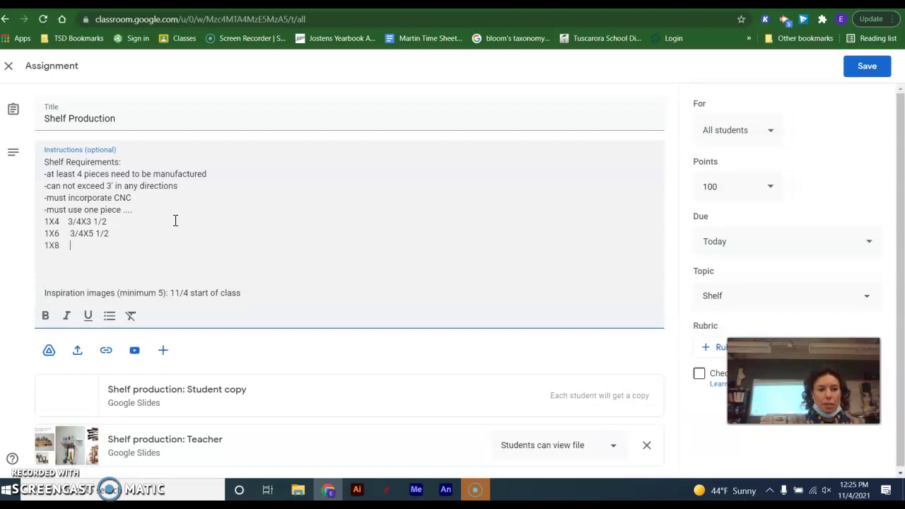
key("Up")
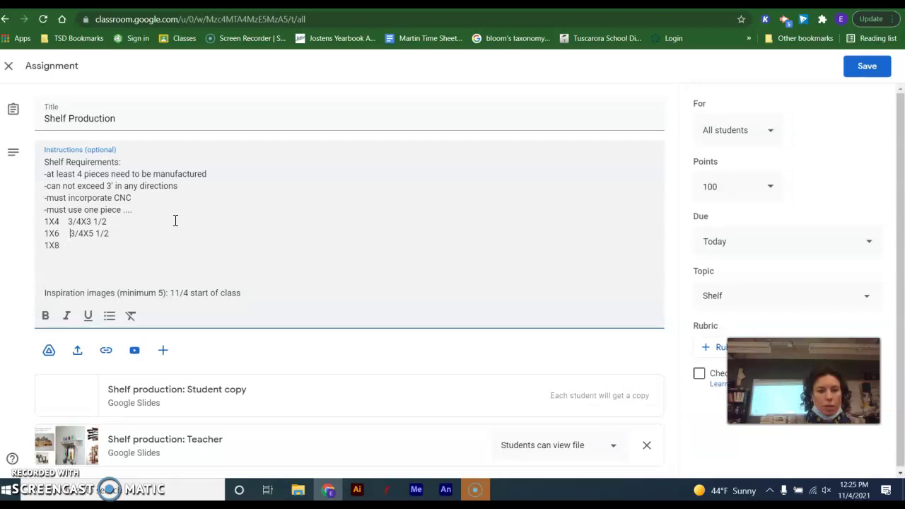
key("BackSpace")
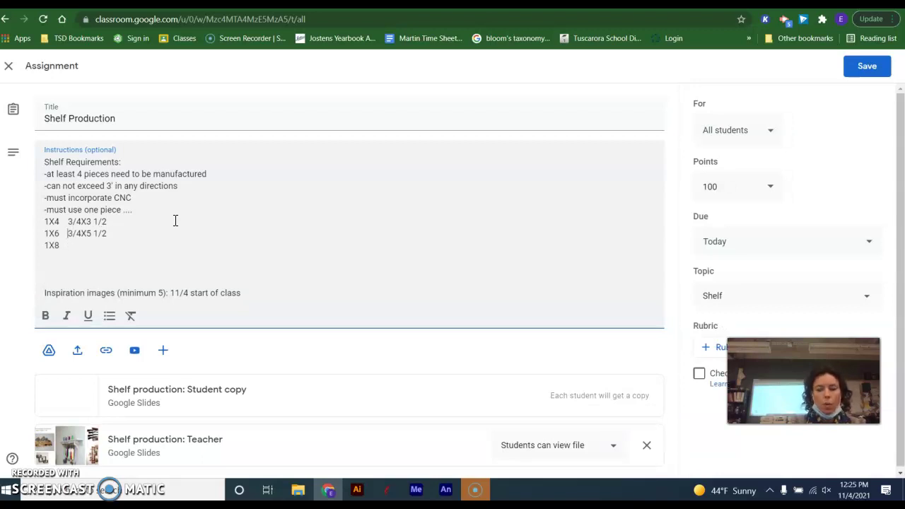
key("Down")
type("3/")
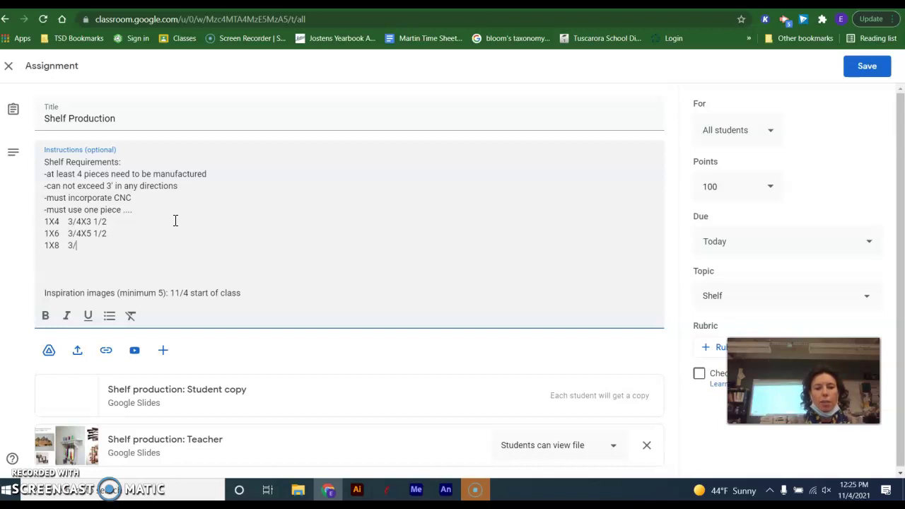
type("4X 7 1")
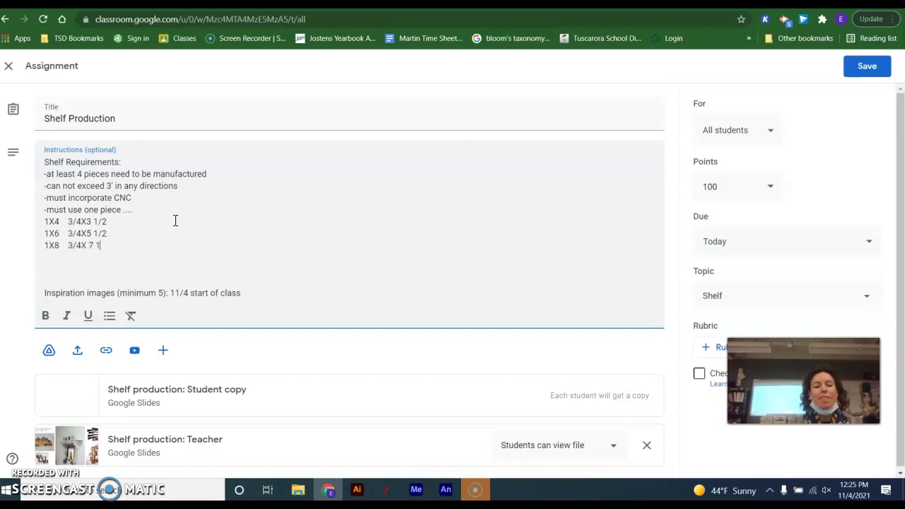
type("/4")
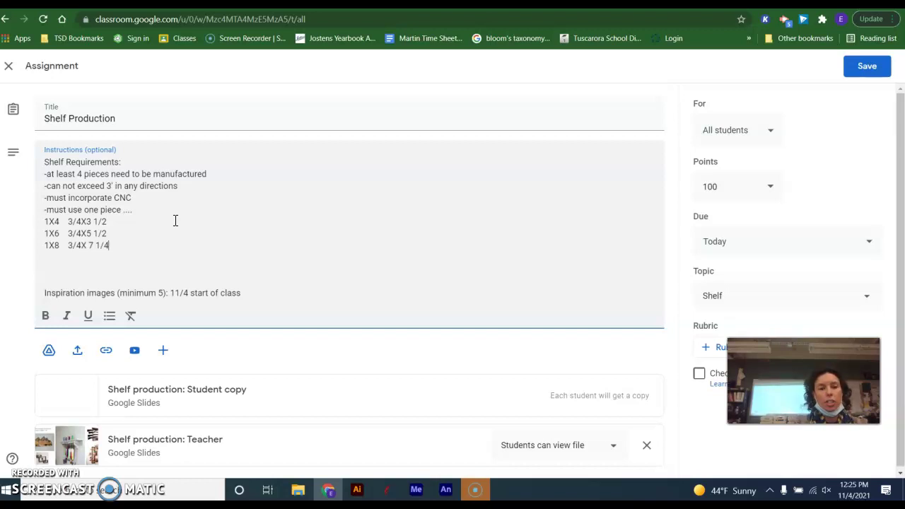
key("Return")
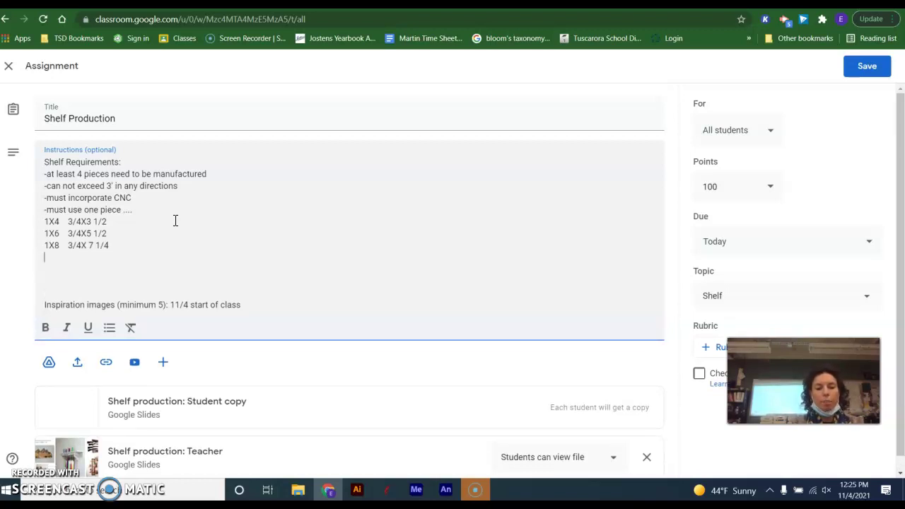
type("1X10")
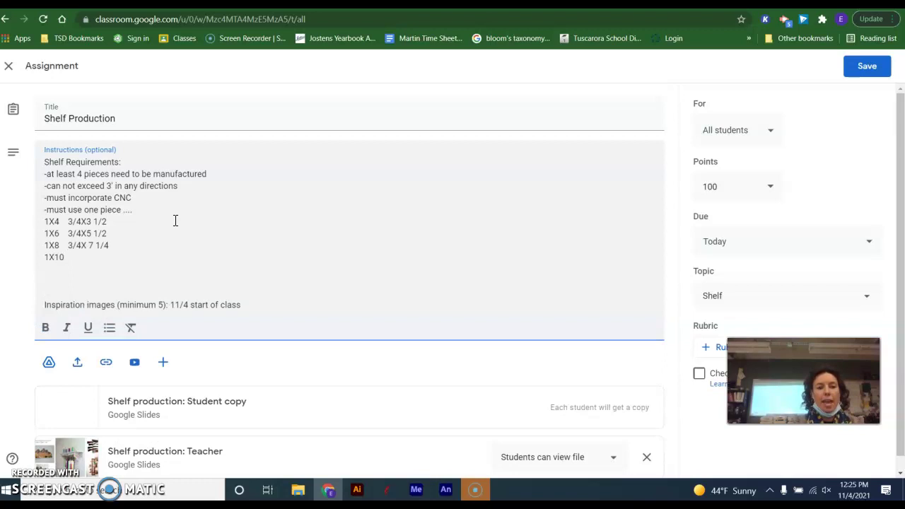
type("   3/4")
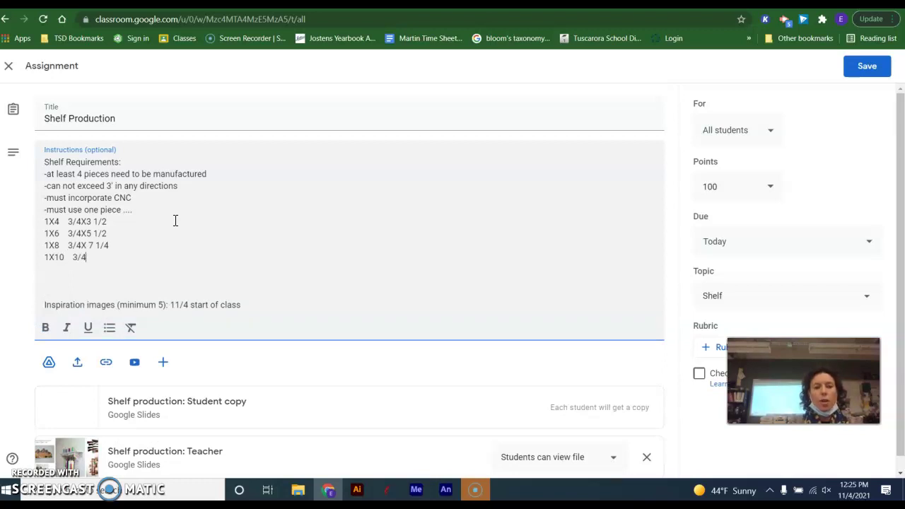
type("X ")
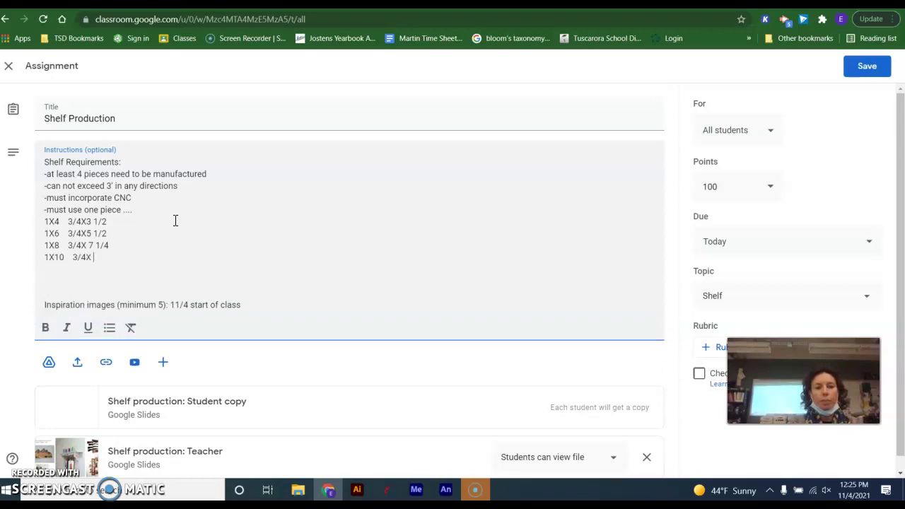
type("9")
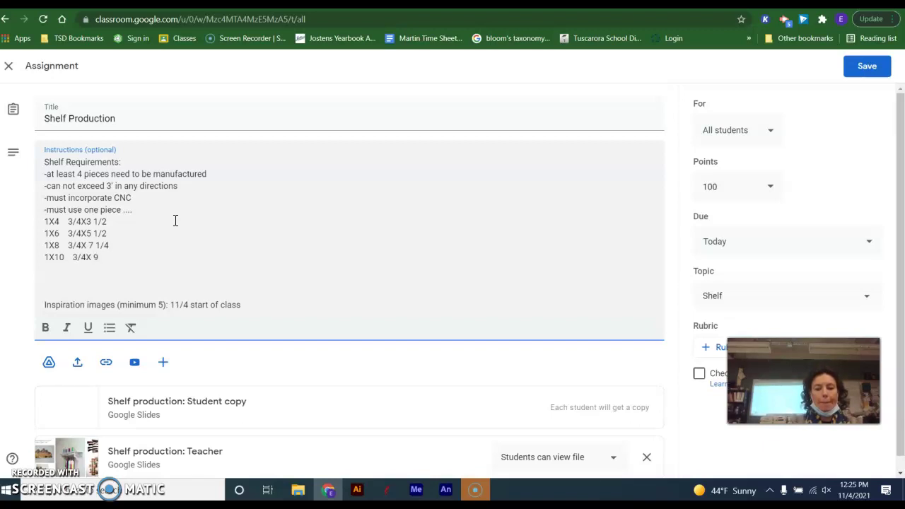
type(" 1/4")
key("Return")
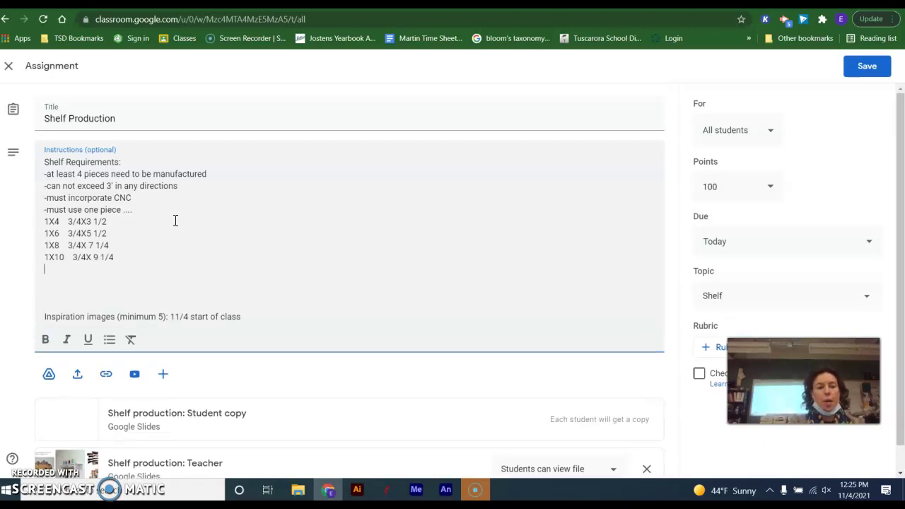
type("1X12")
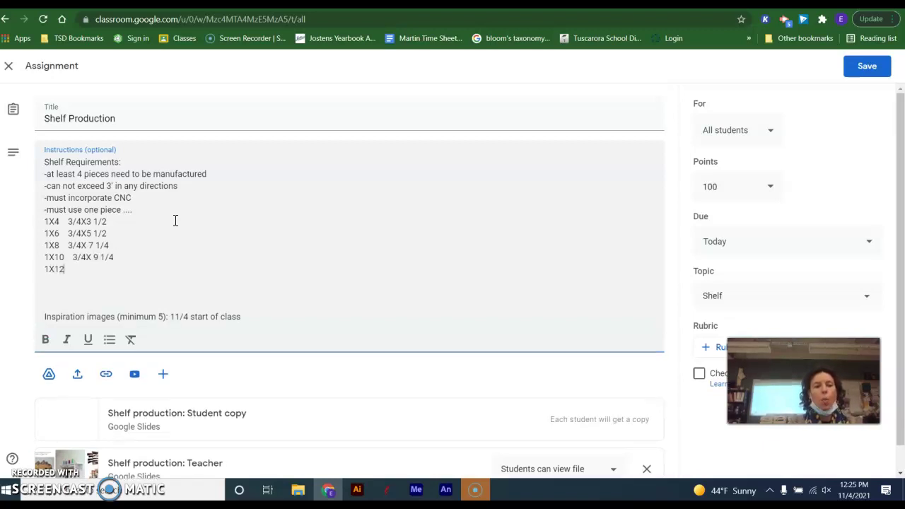
type("   3/4")
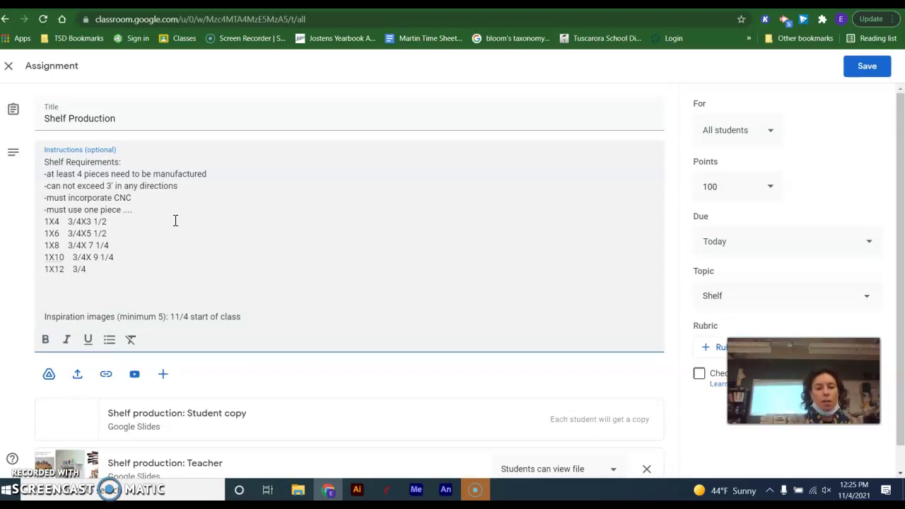
type("X 11")
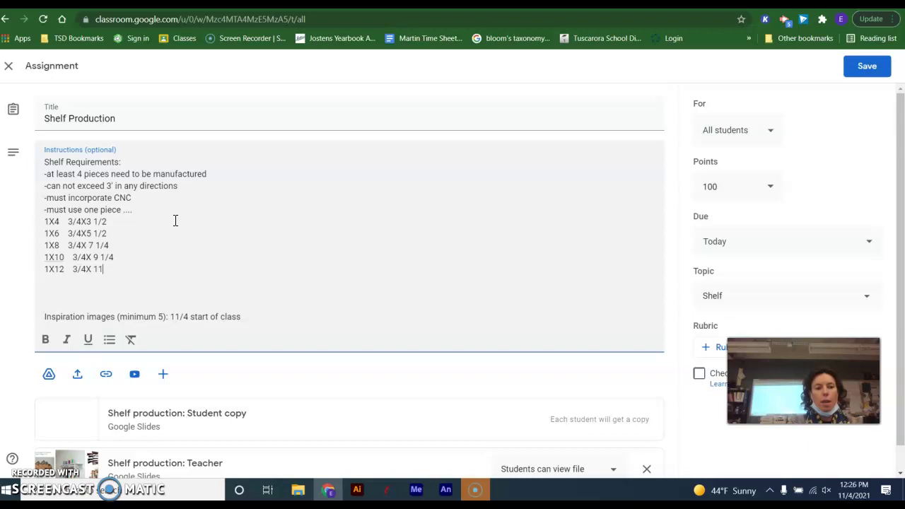
type(" 1")
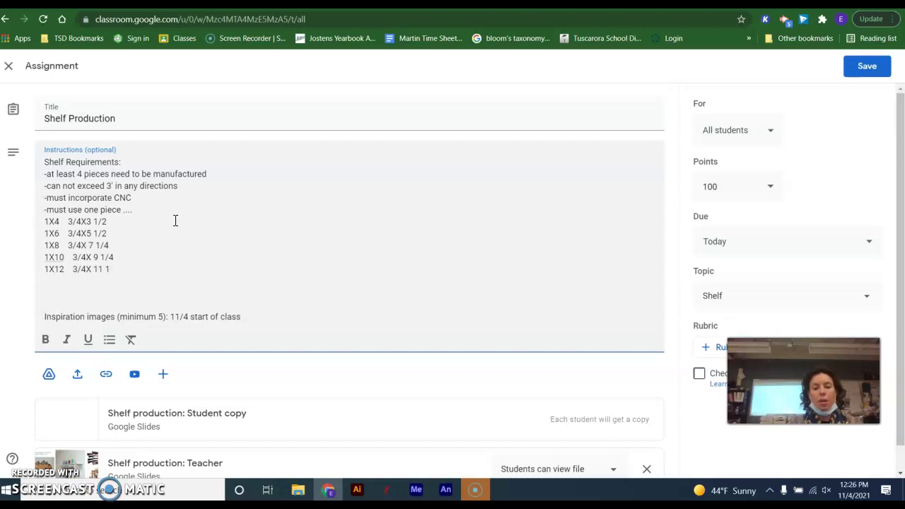
type("/4")
key("Return")
key("Return")
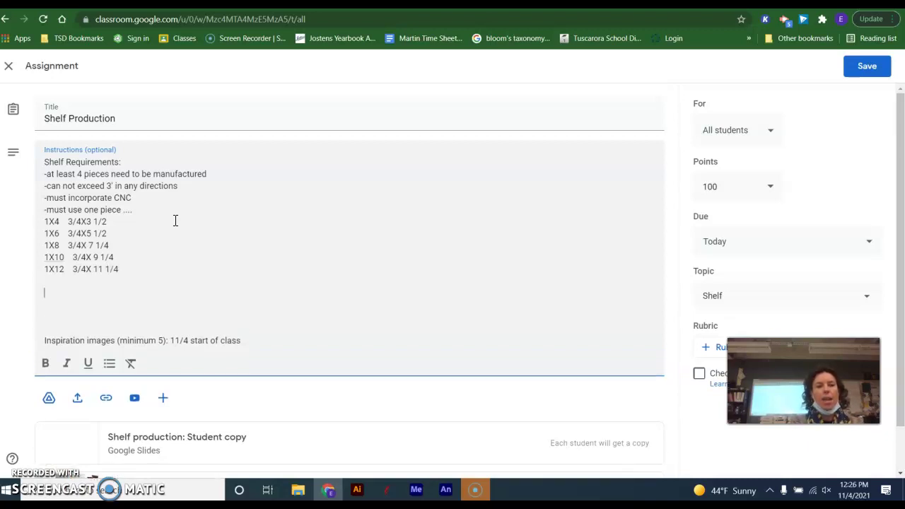
- Type the 2X4 entry '2X4 1 1/2X 3 1/2' as a new group below the 1X sizes
type("2X4")
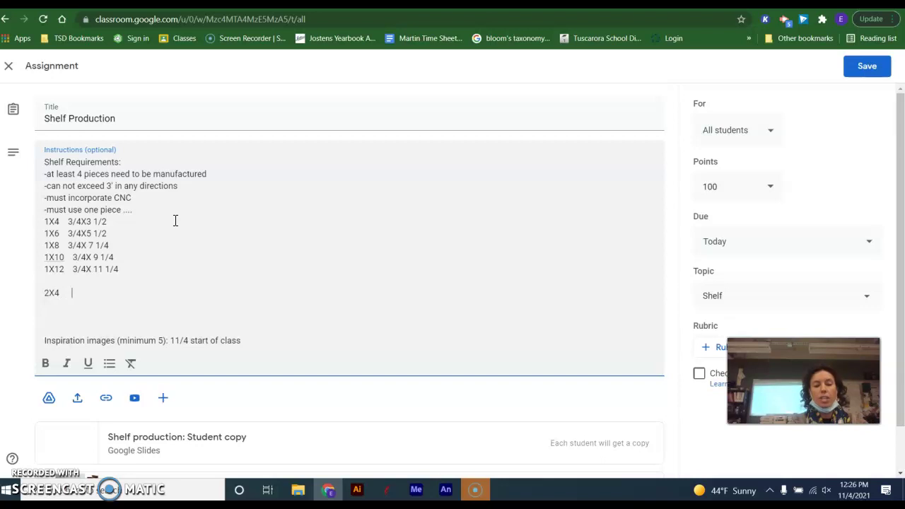
type("    1")
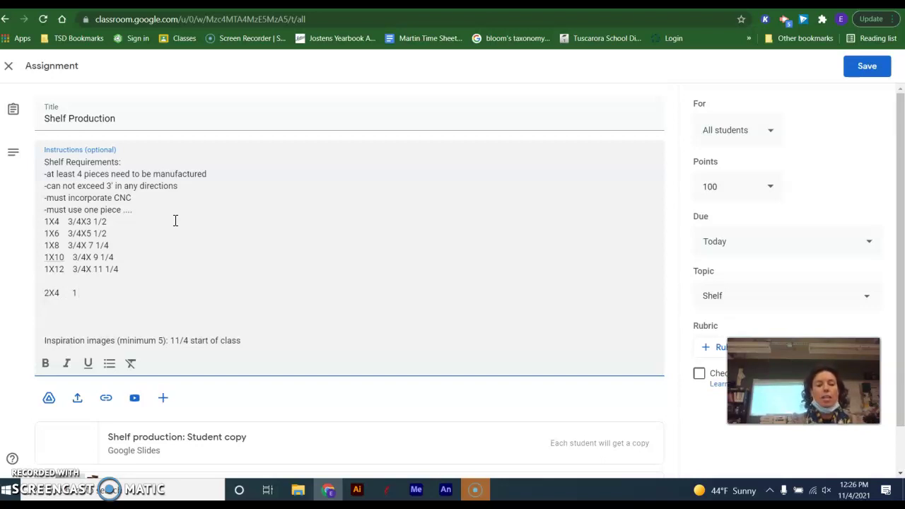
type(" 1/2X")
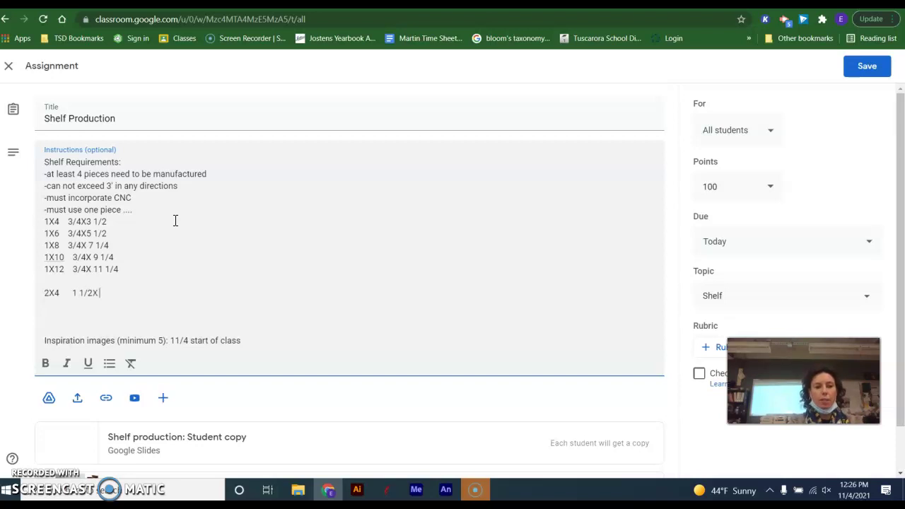
type(" 3")
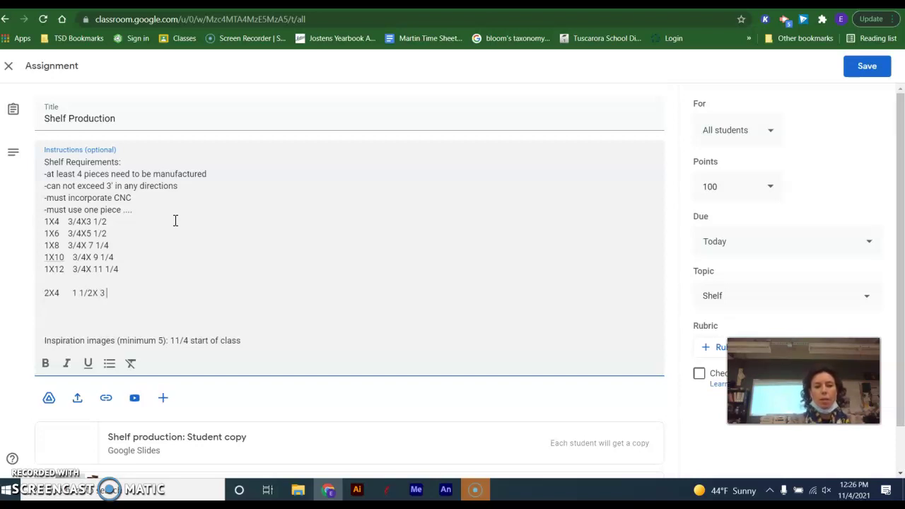
type(" 1/2")
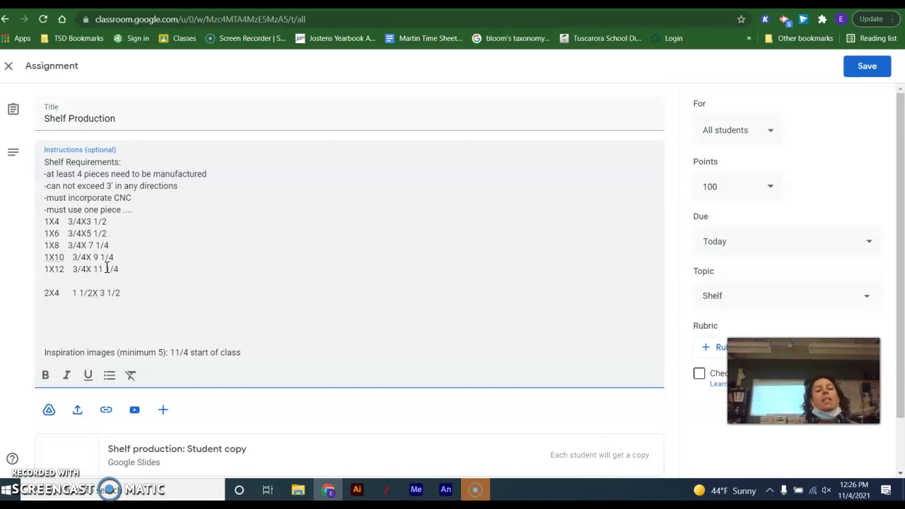
- Highlight an actual board width in the instructions, then go back to the teacher slide deck
mouse_move(80, 233)
left_mouse_down()
mouse_move(110, 232)
mouse_move(109, 243)
mouse_move(87, 244)
left_mouse_up()
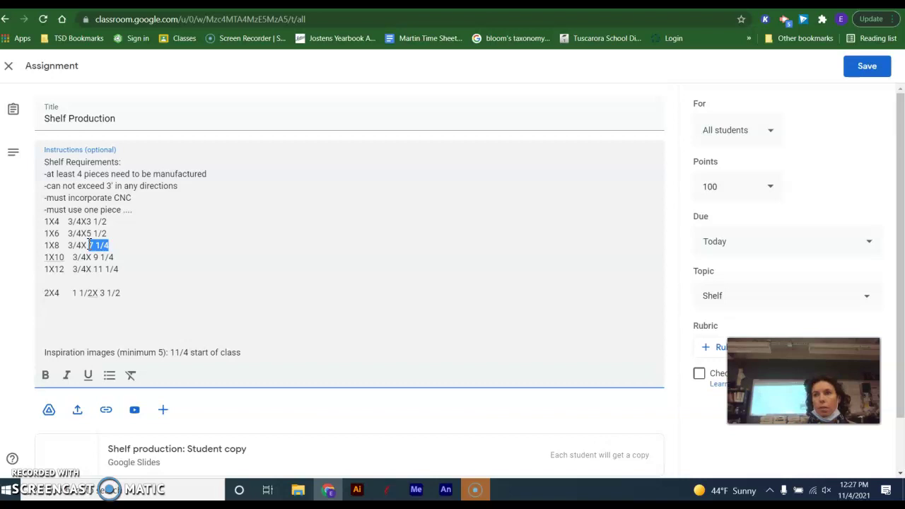
left_click(378, 0)
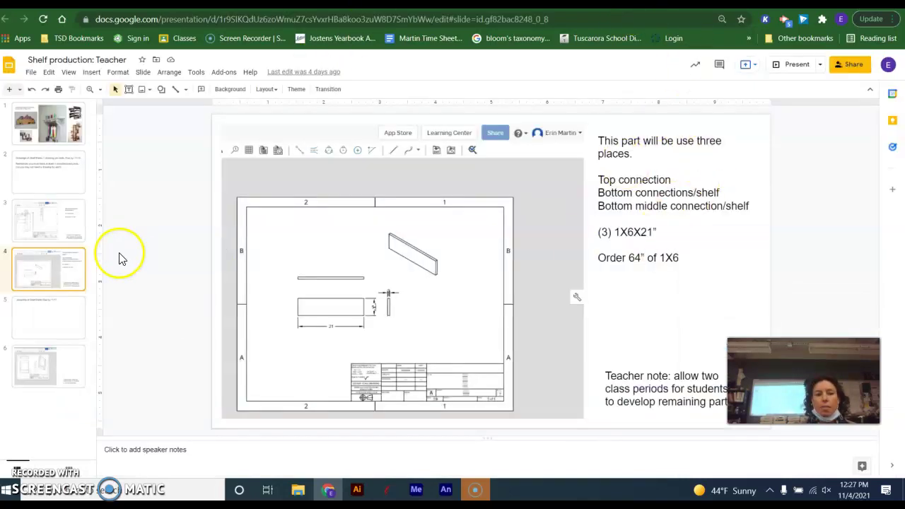
- Review the Drawings of Shelf Parts slide, then the Assembly of Shelf Parts slide due 11/17
left_click(49, 177)
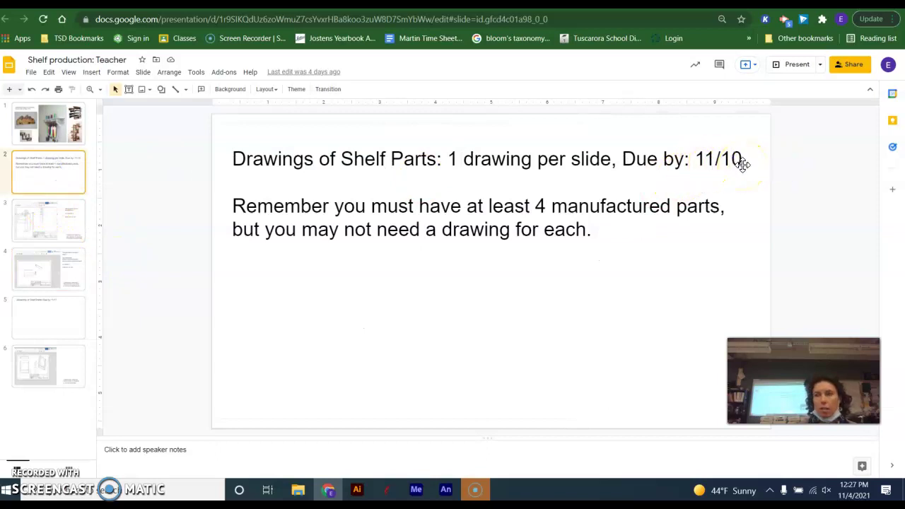
left_click(38, 303)
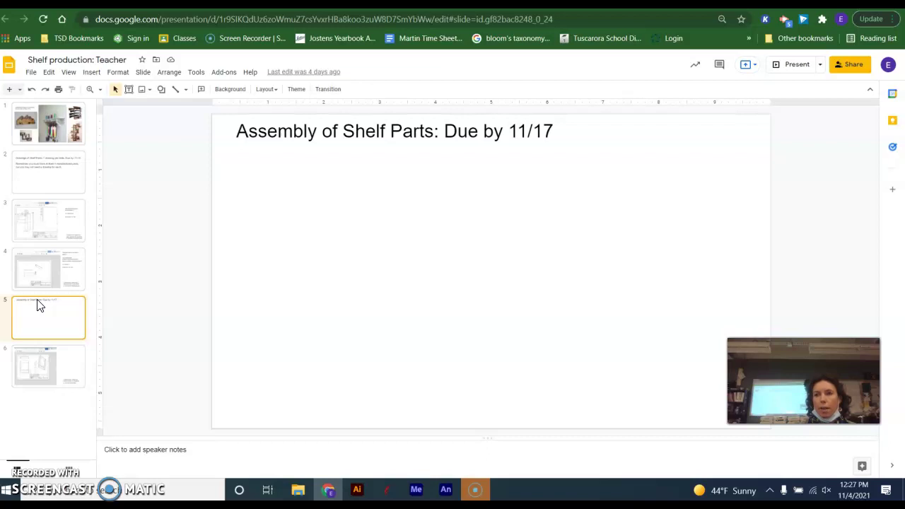
left_click(21, 458)
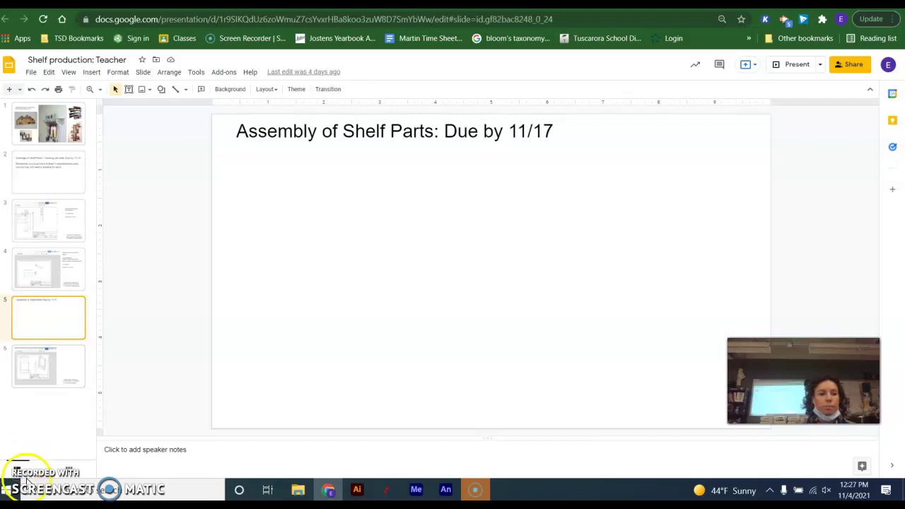